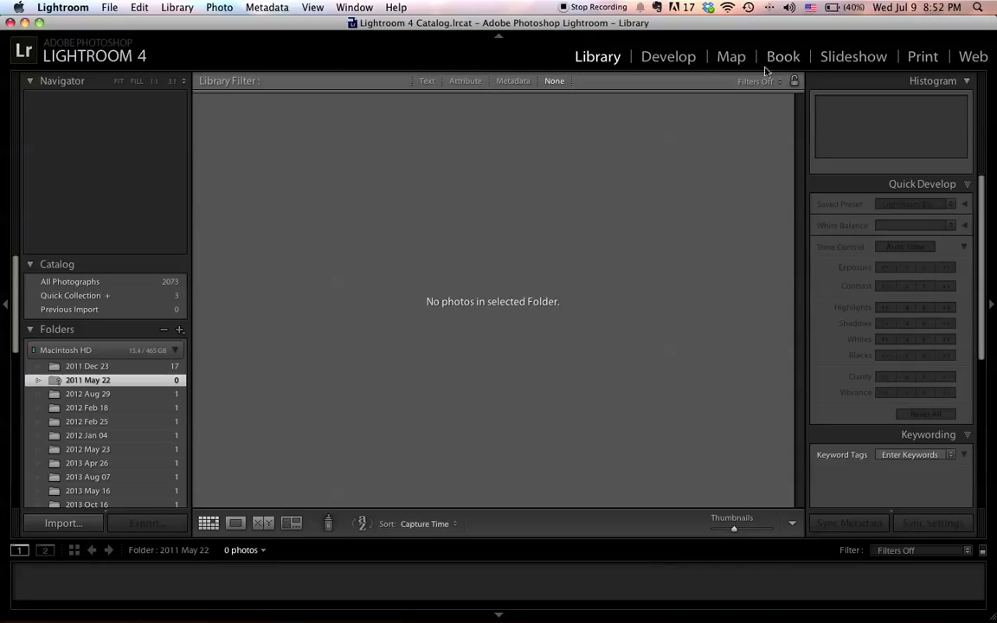
Switch back and forth between the Develop and Library modules, then bring up the File menu.
left_click(664, 69)
left_click(608, 66)
left_click(650, 62)
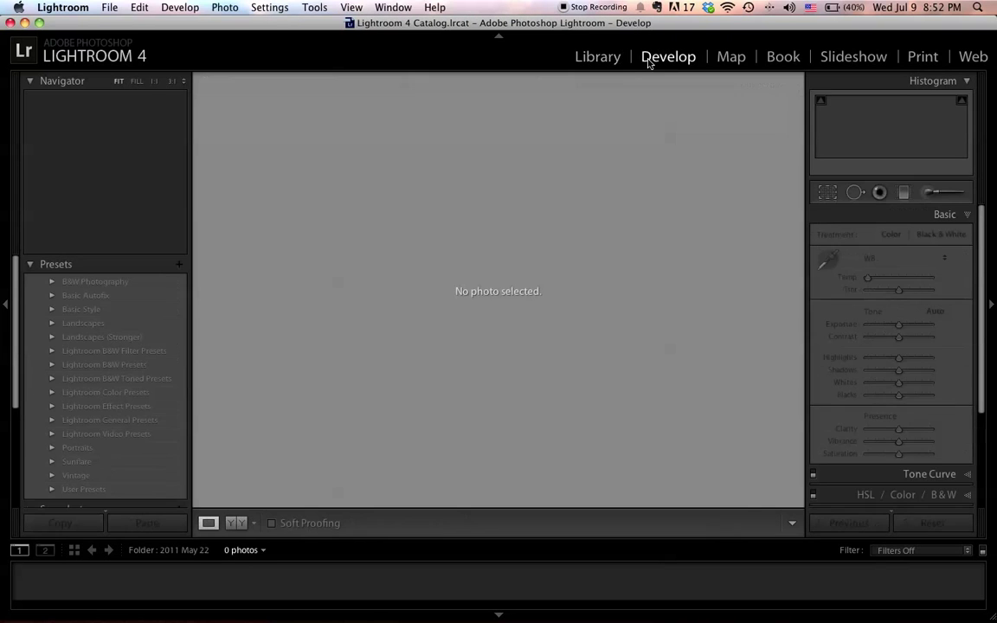
left_click(594, 63)
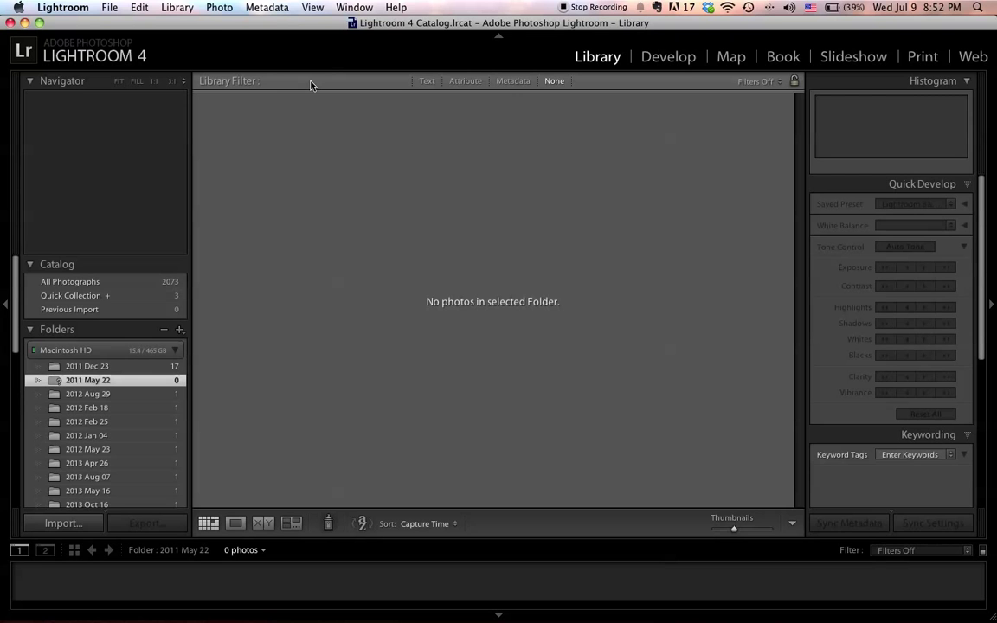
left_click(110, 7)
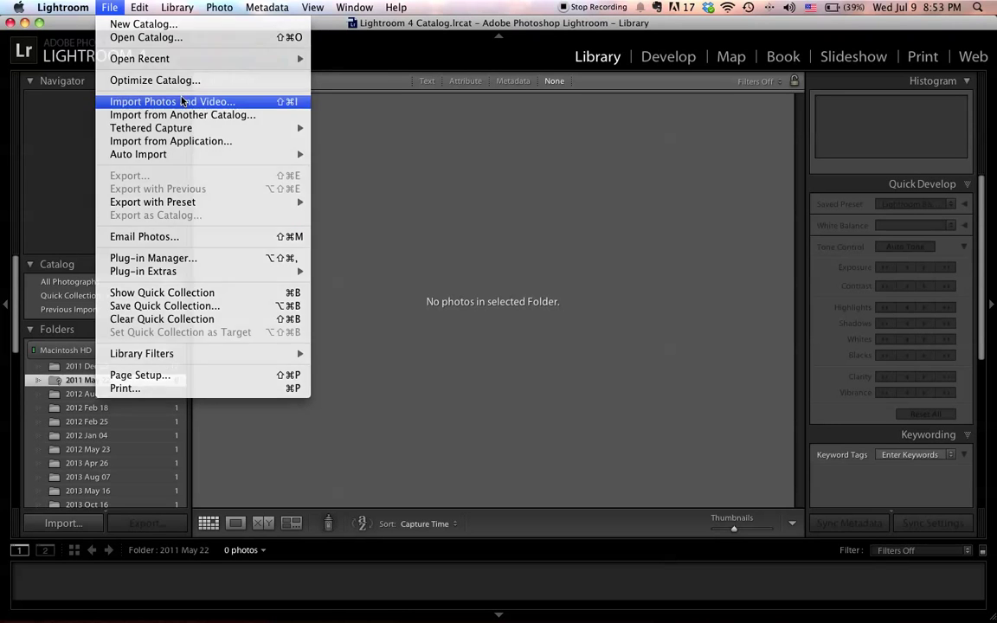
Import the city photo IMG_6168.CR2 from the Original folder in Copy mode.
left_click(182, 102)
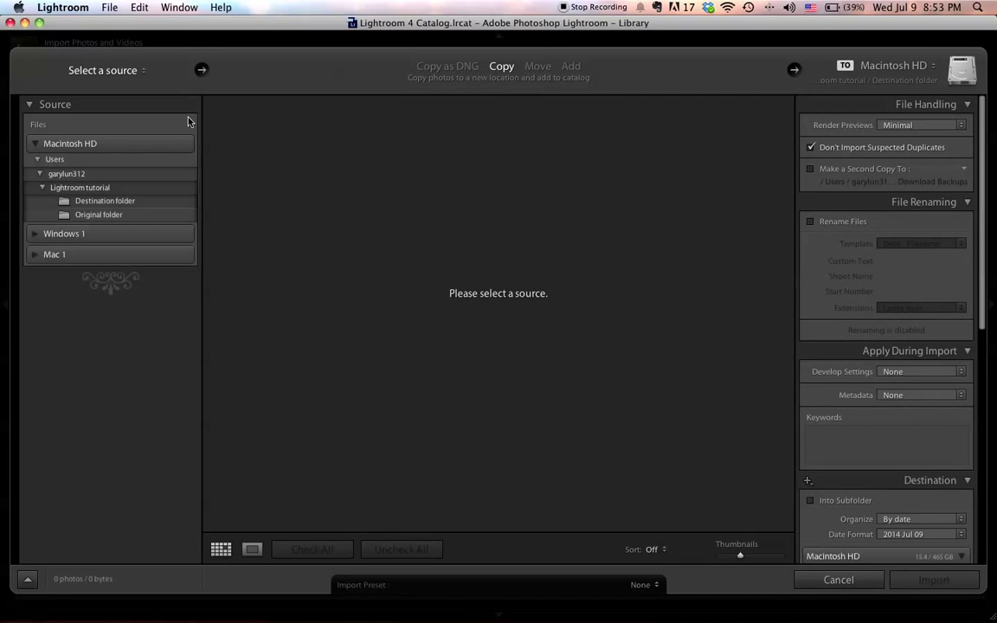
left_click(165, 218)
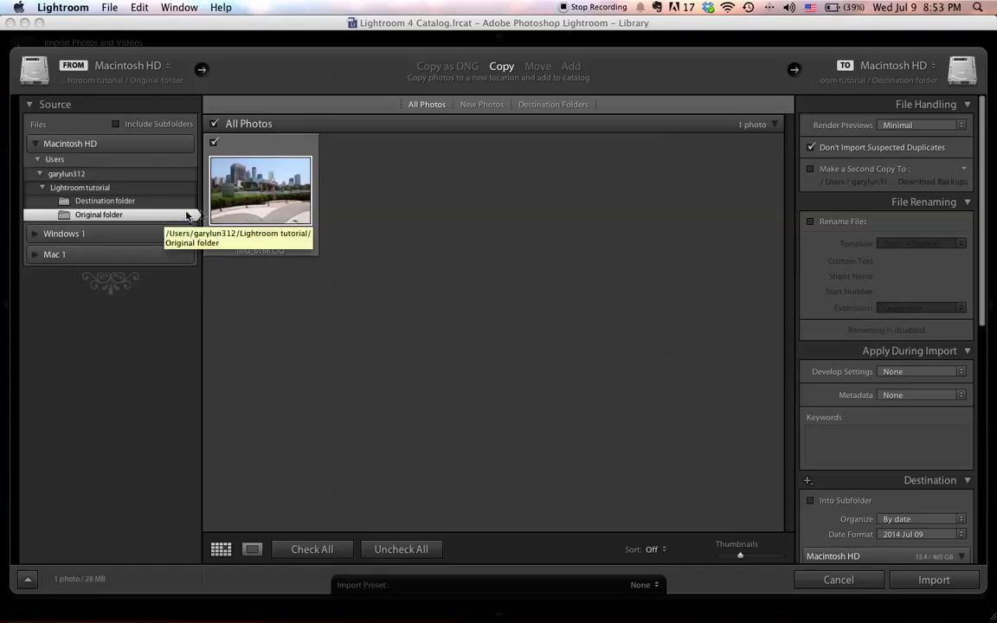
left_click(208, 192)
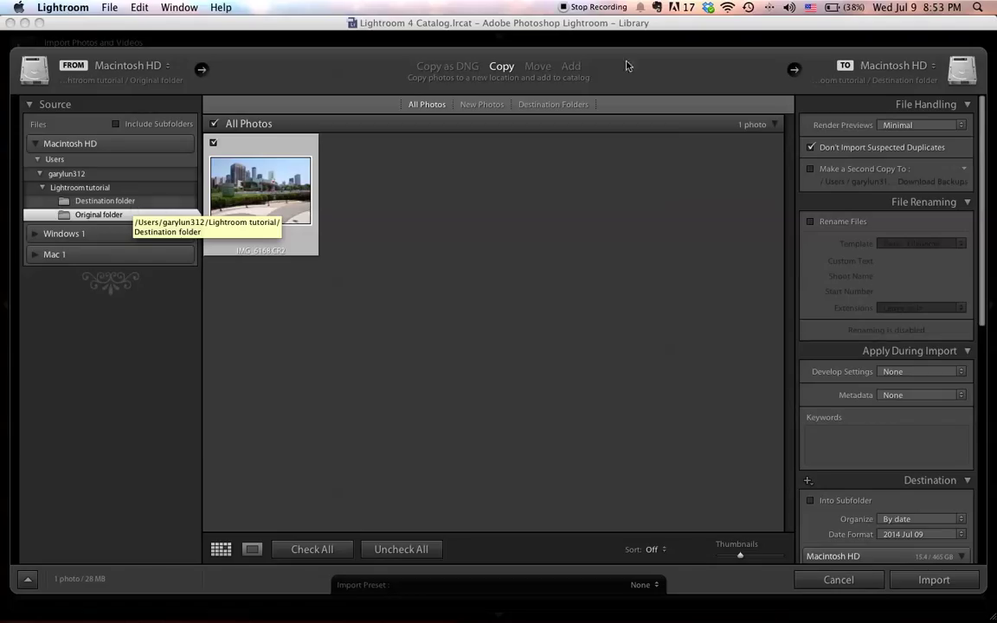
left_click(546, 69)
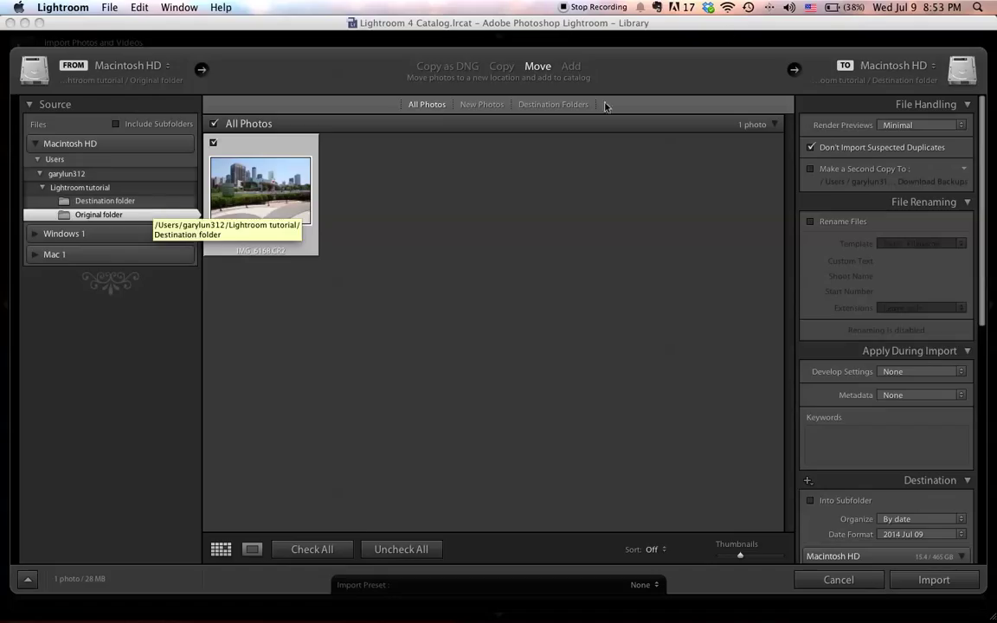
left_click(572, 65)
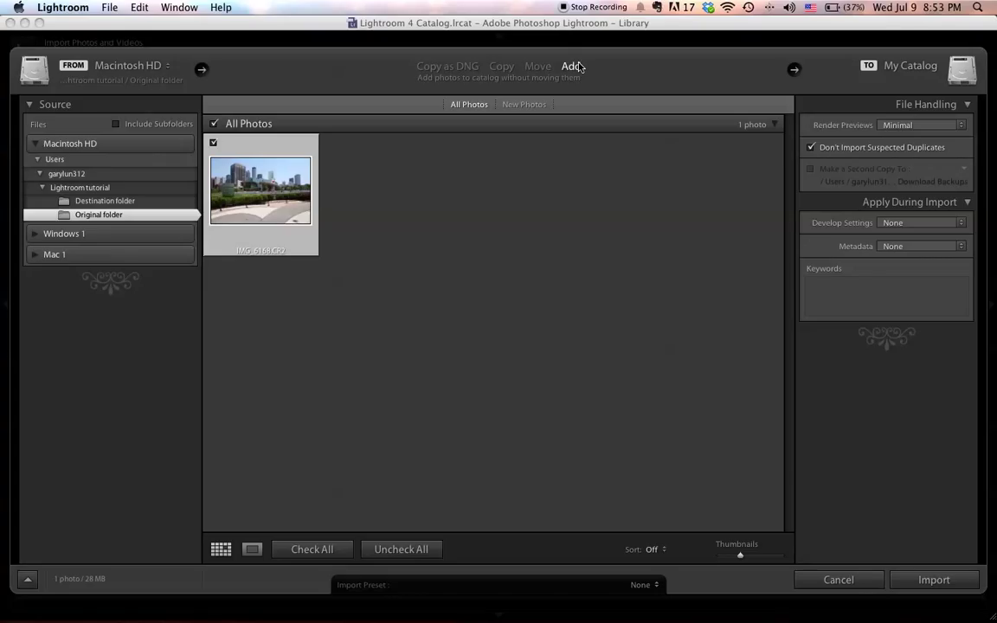
left_click(500, 70)
left_click(943, 578)
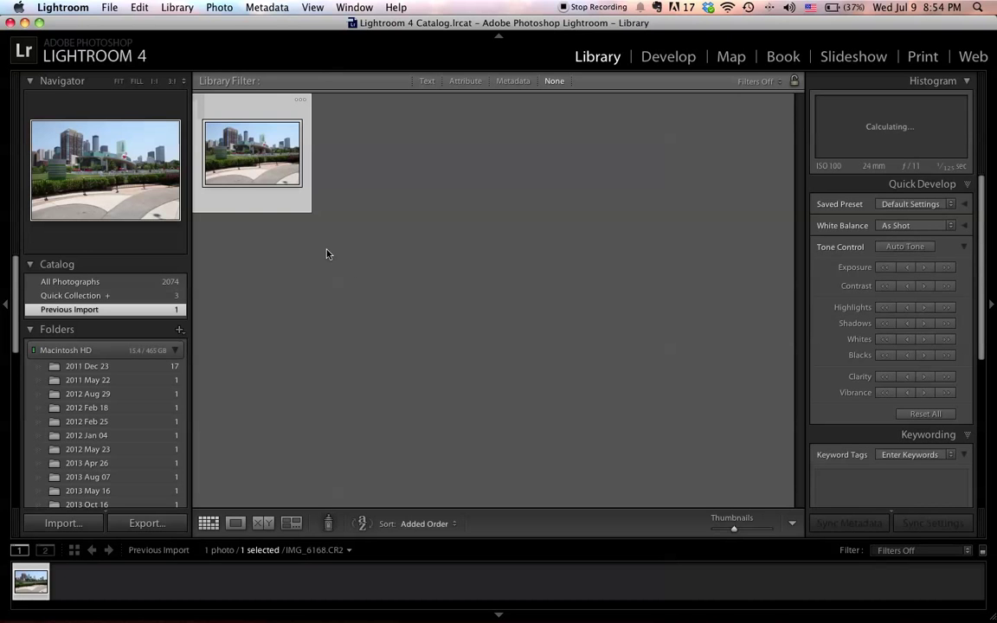
Show IMG_6168.CR2 in Loupe view and export it as Atlanta.jpg.
double_click(289, 176)
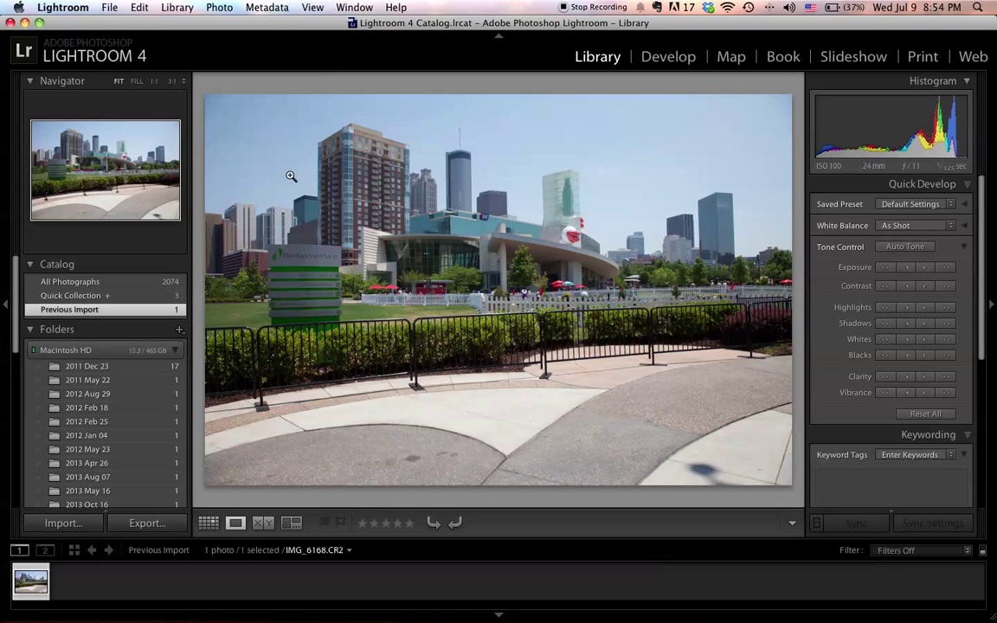
left_click(109, 7)
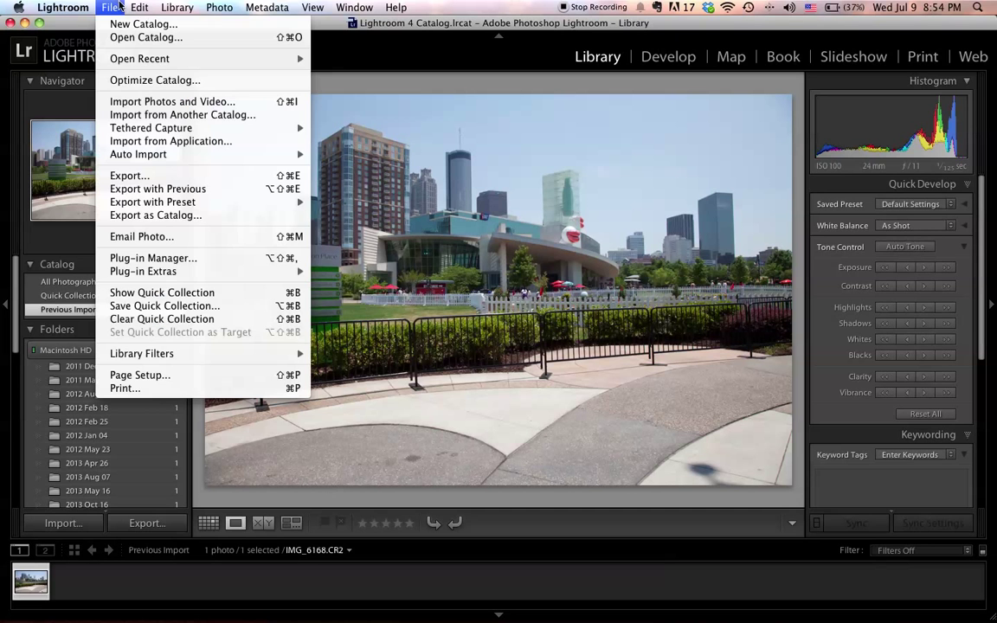
left_click(139, 175)
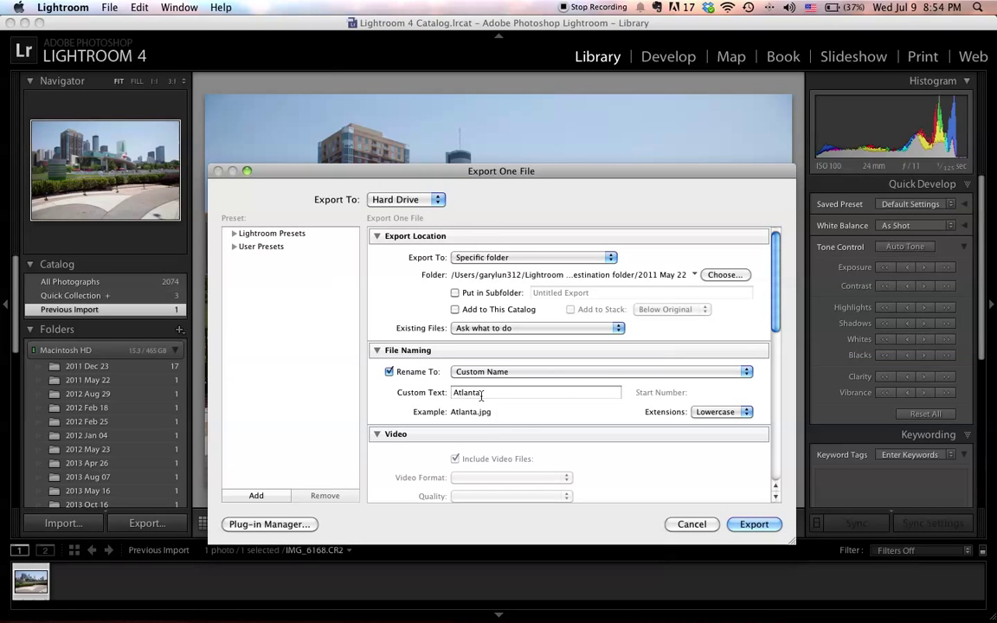
left_click(750, 524)
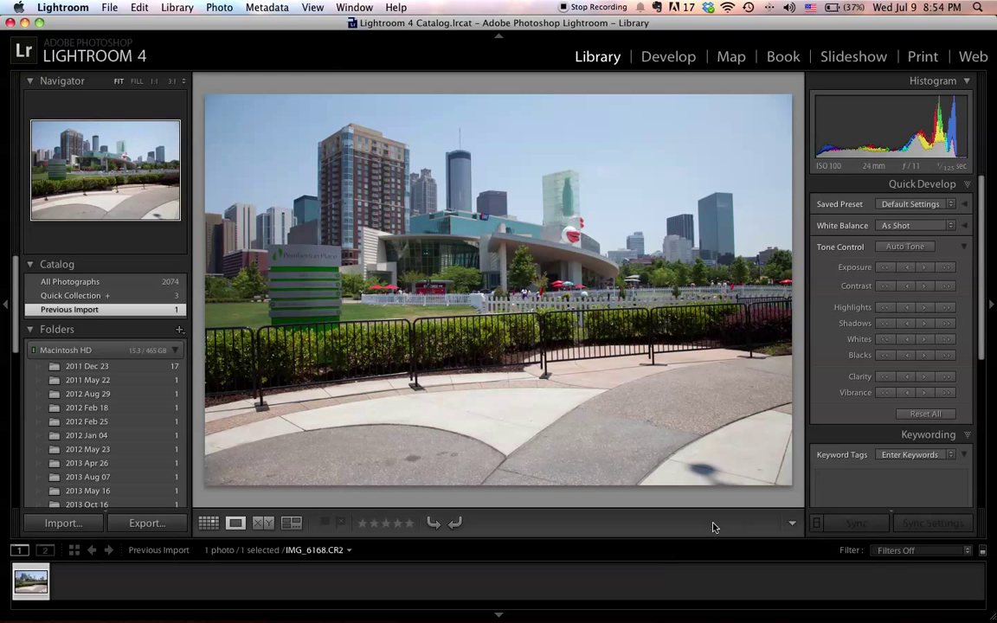
In Develop, push Tint to +150 for a red cast, then reveal IMG_6168.CR2 in Finder.
left_click(671, 62)
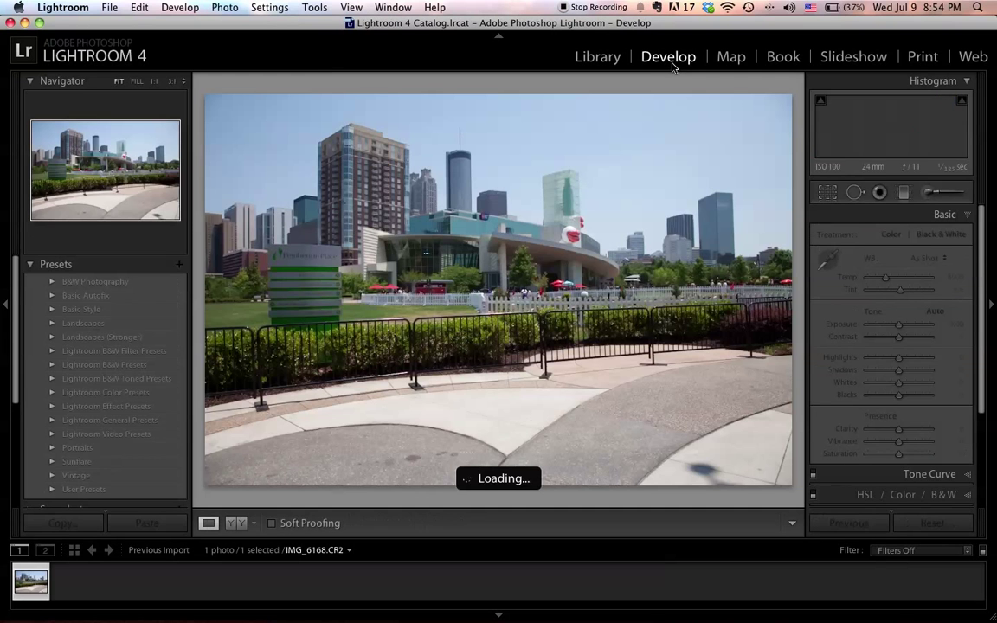
left_click_drag(900, 290, 959, 278)
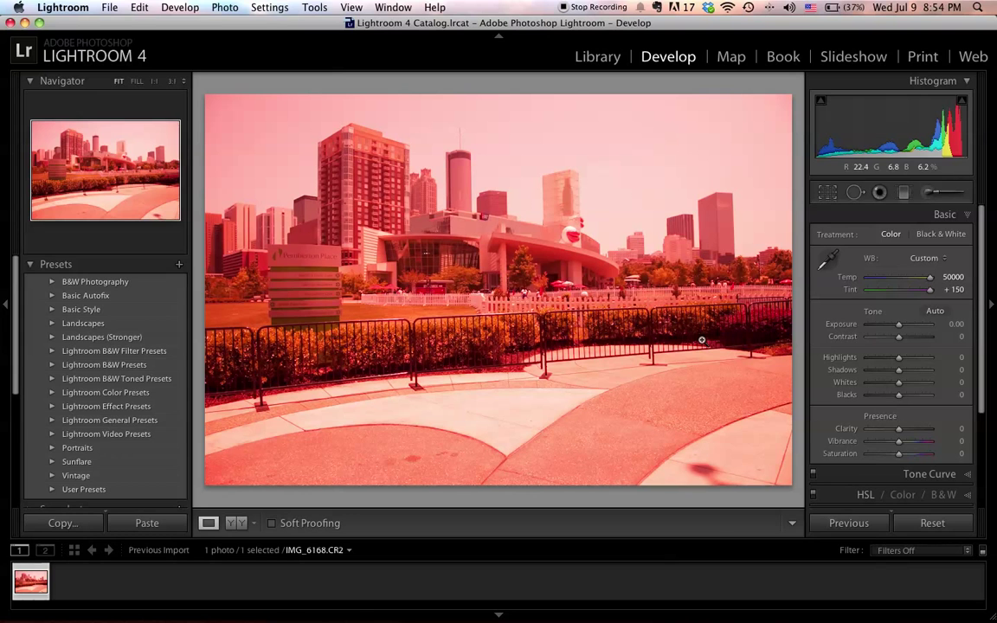
right_click(33, 584)
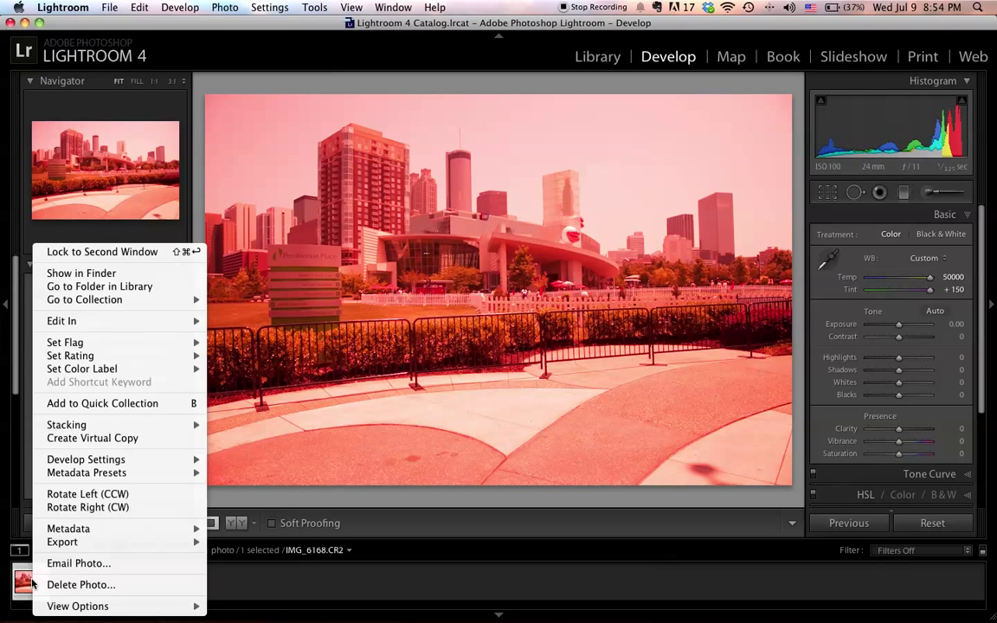
left_click(77, 273)
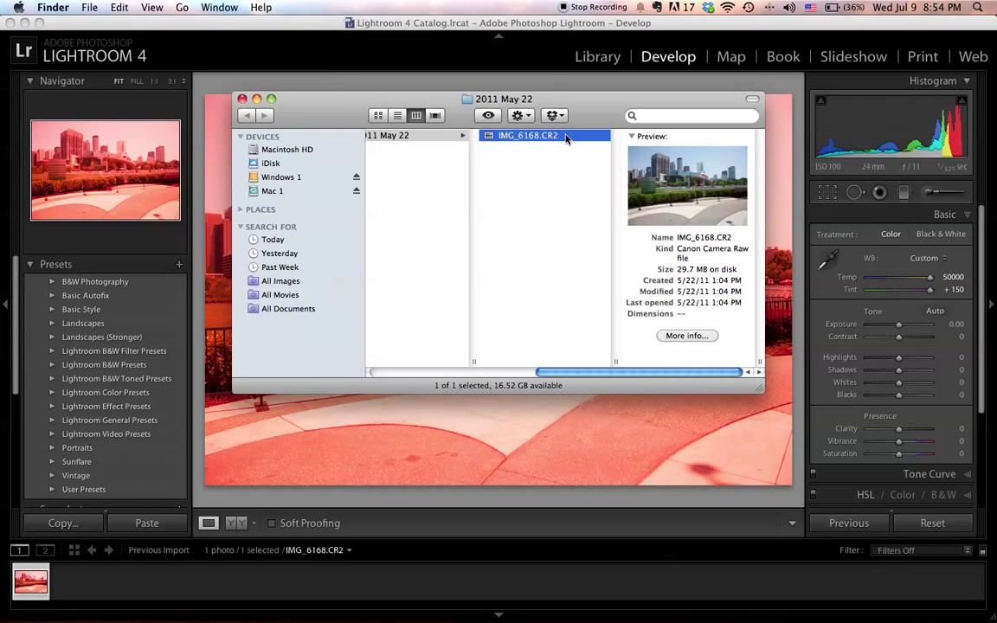
left_click(257, 99)
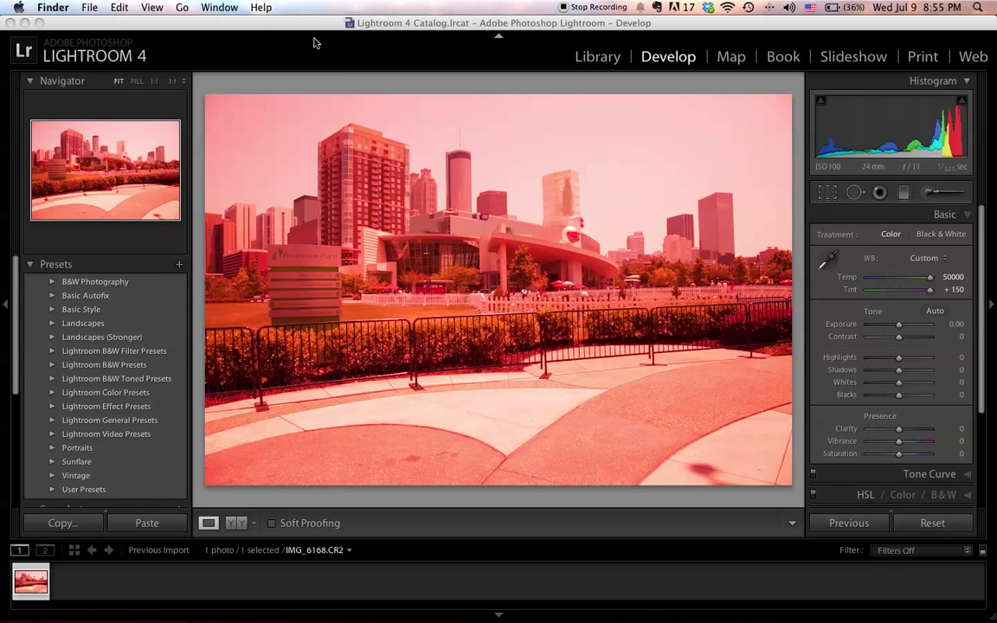
left_click(260, 43)
Export the red-tinted photo as Atlanta.jpg with the same custom name.
left_click(107, 7)
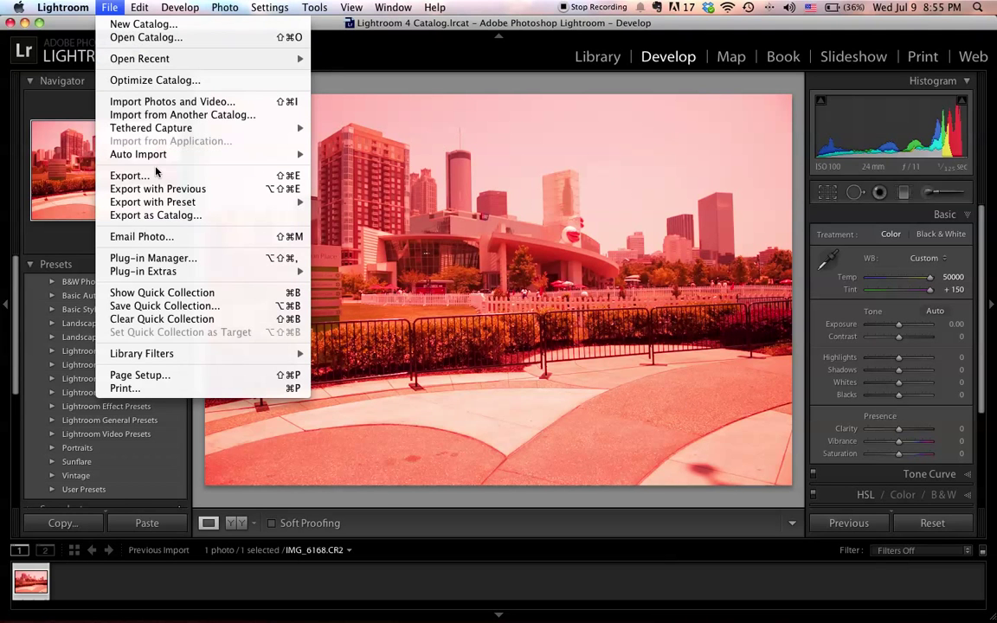
left_click(157, 176)
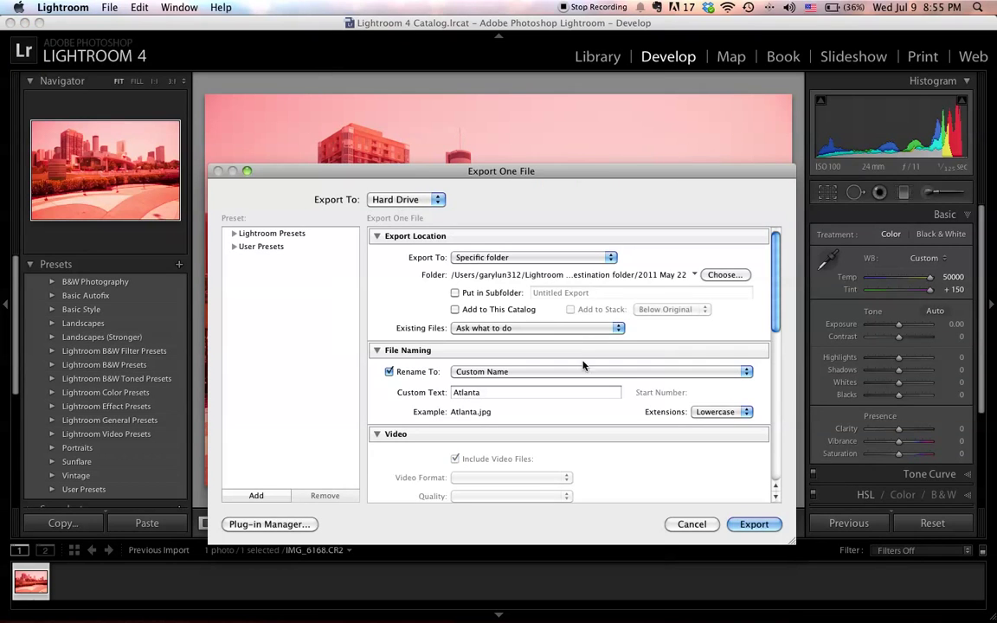
left_click(751, 526)
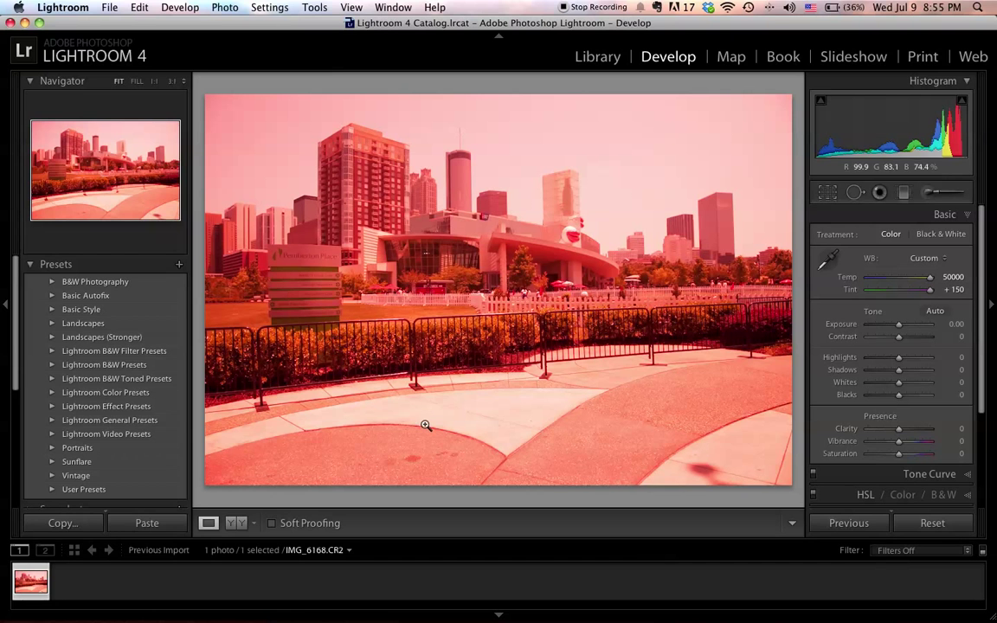
right_click(30, 586)
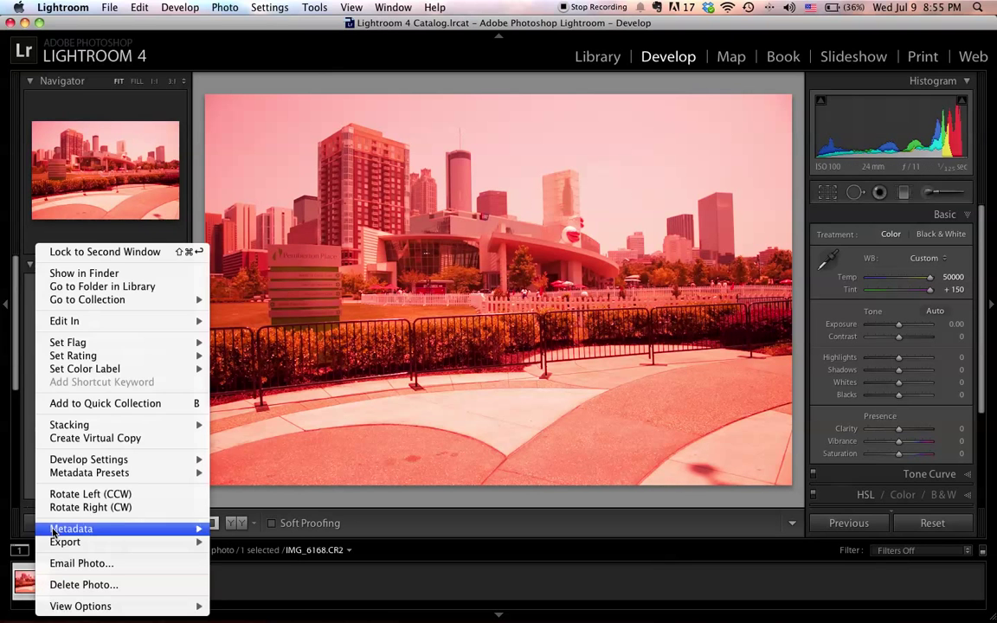
left_click(110, 275)
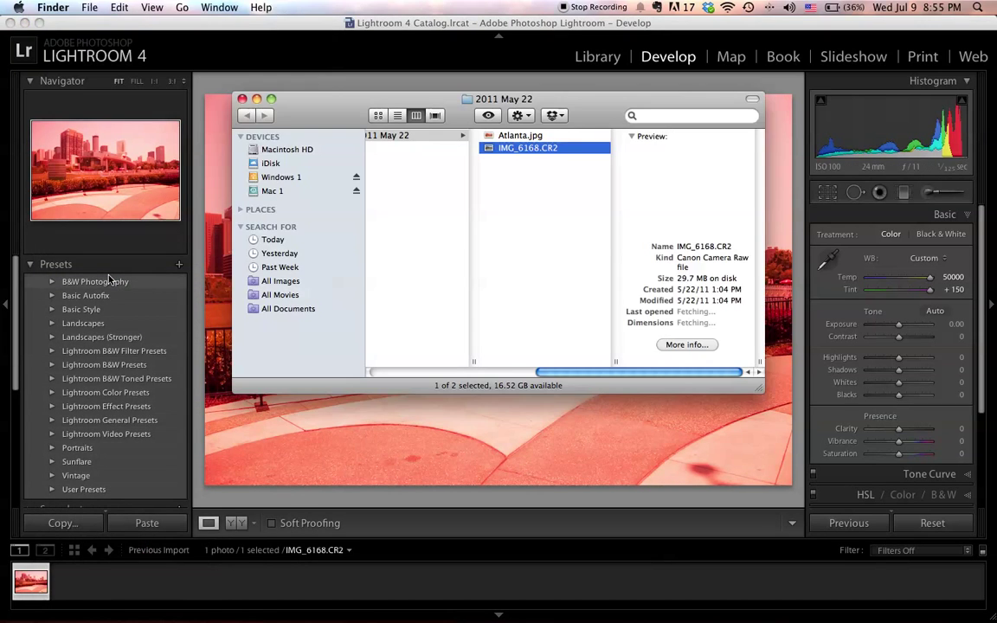
left_click(567, 139)
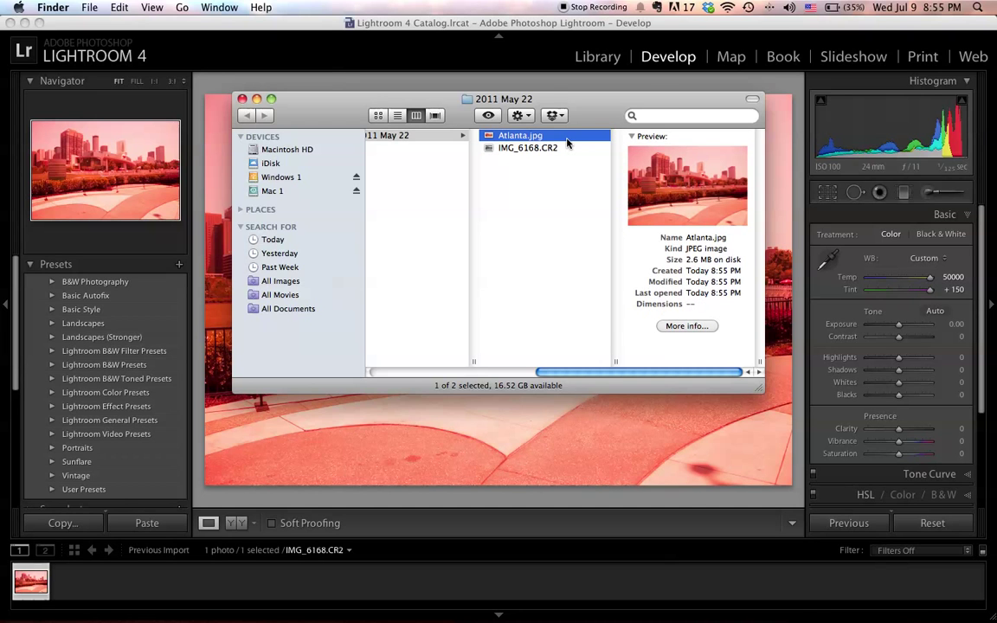
key("Down")
key("Up")
key("Down")
key("Up")
key("Down")
key("Up")
key("Down")
key("Up")
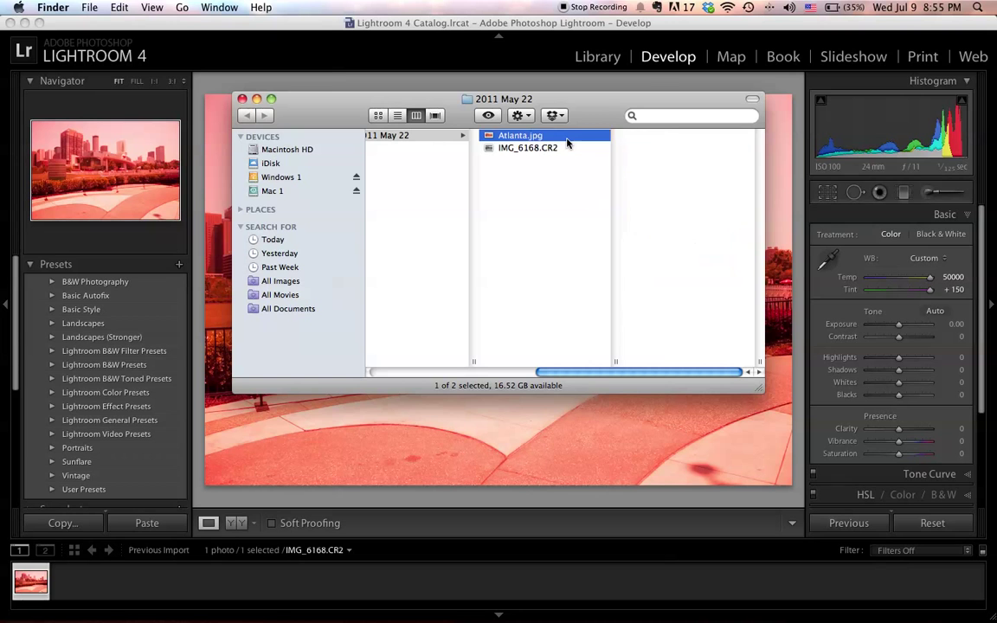
key("Down")
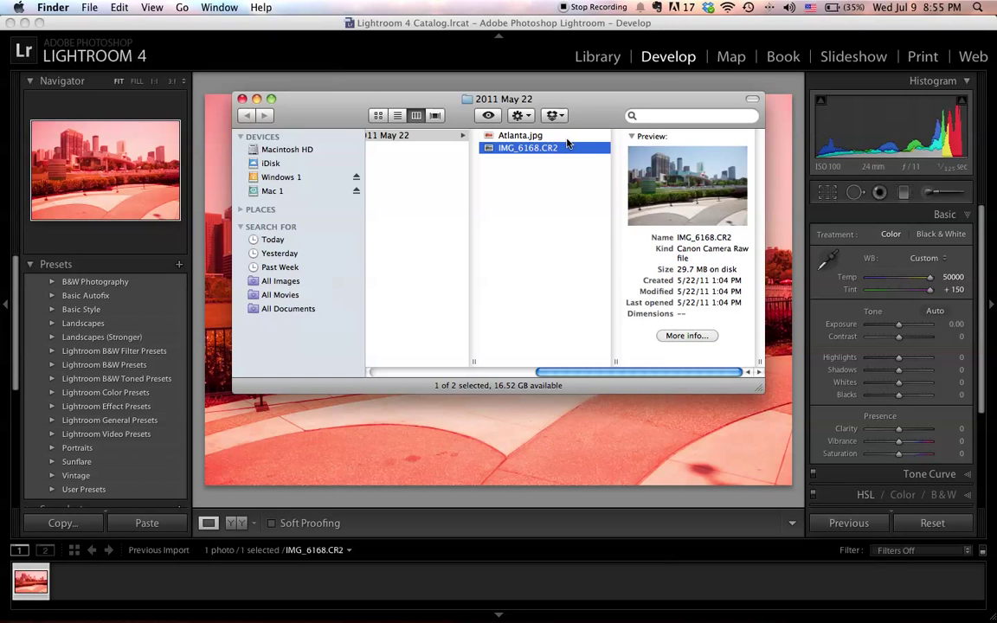
left_click(243, 100)
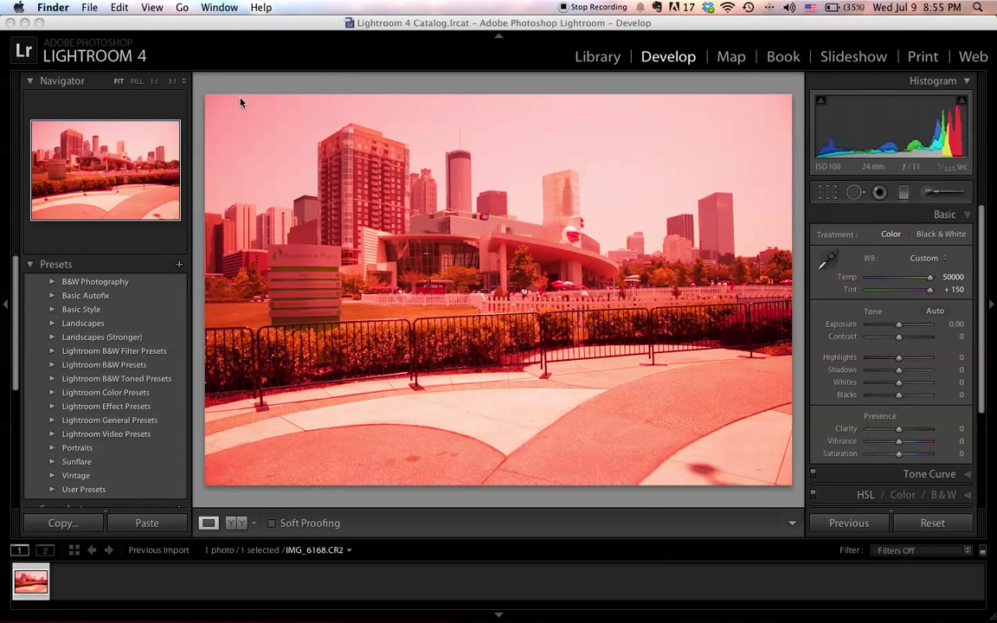